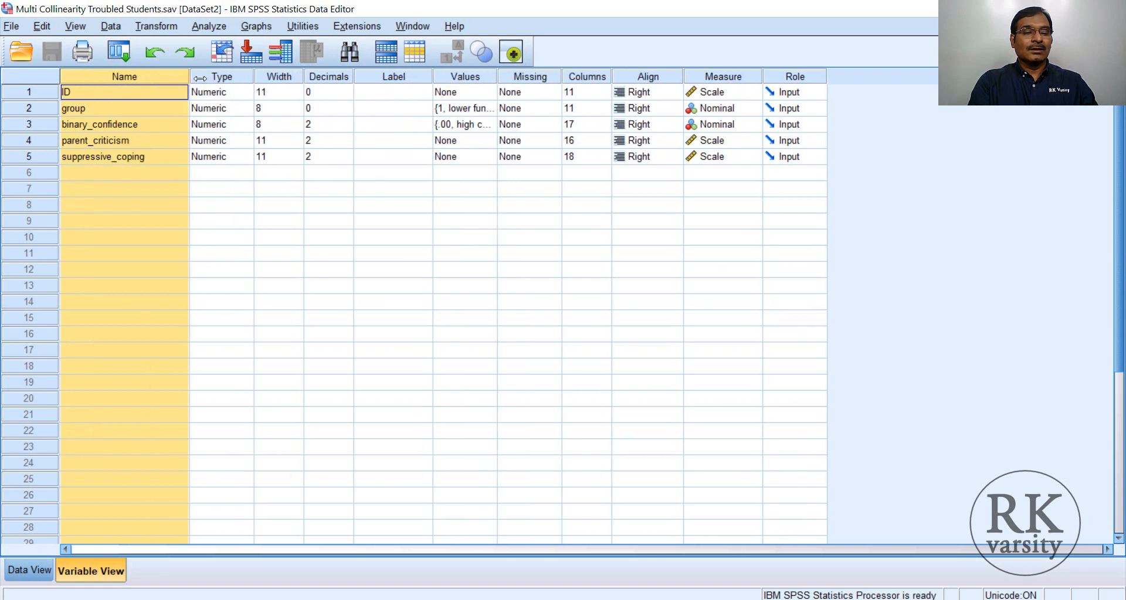
# Step: Review the value labels defined for the group and binary_confidence variables
pyautogui.click(505, 109)
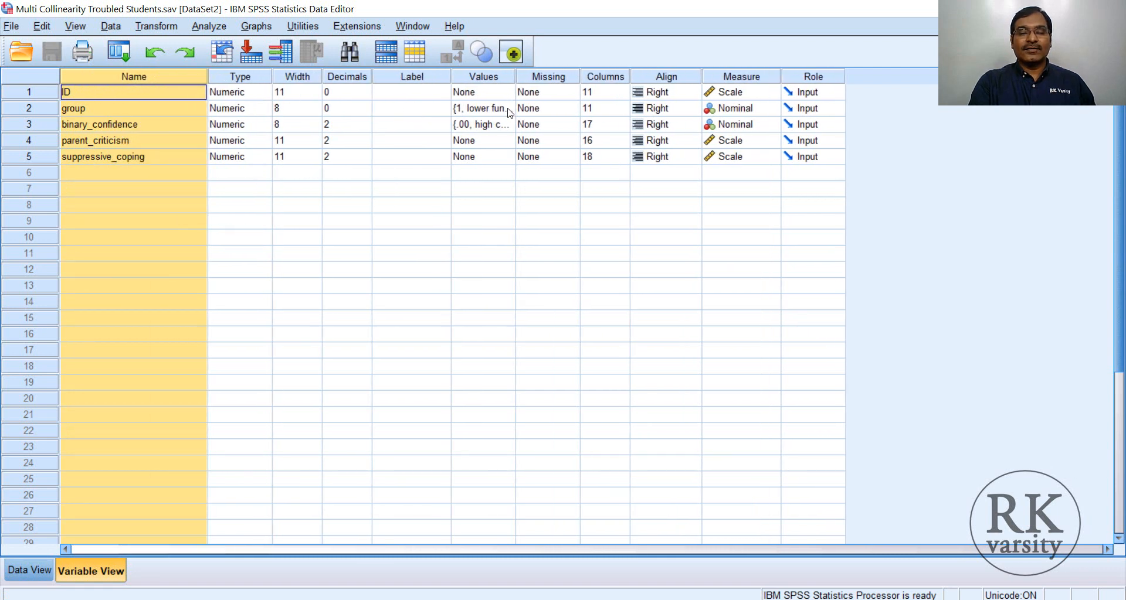
pyautogui.click(510, 109)
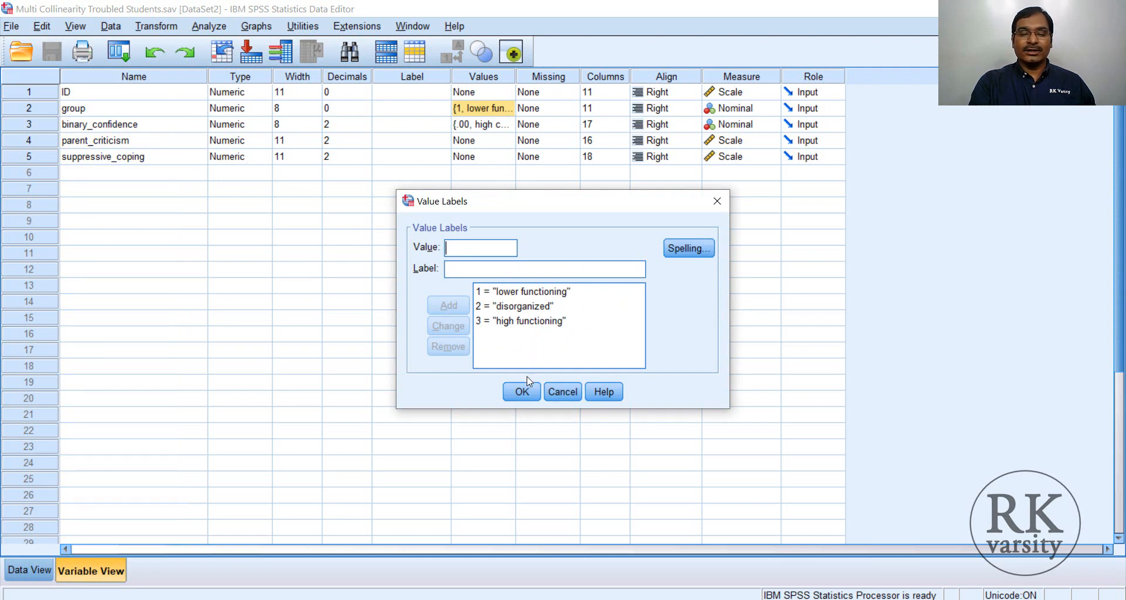
pyautogui.click(522, 392)
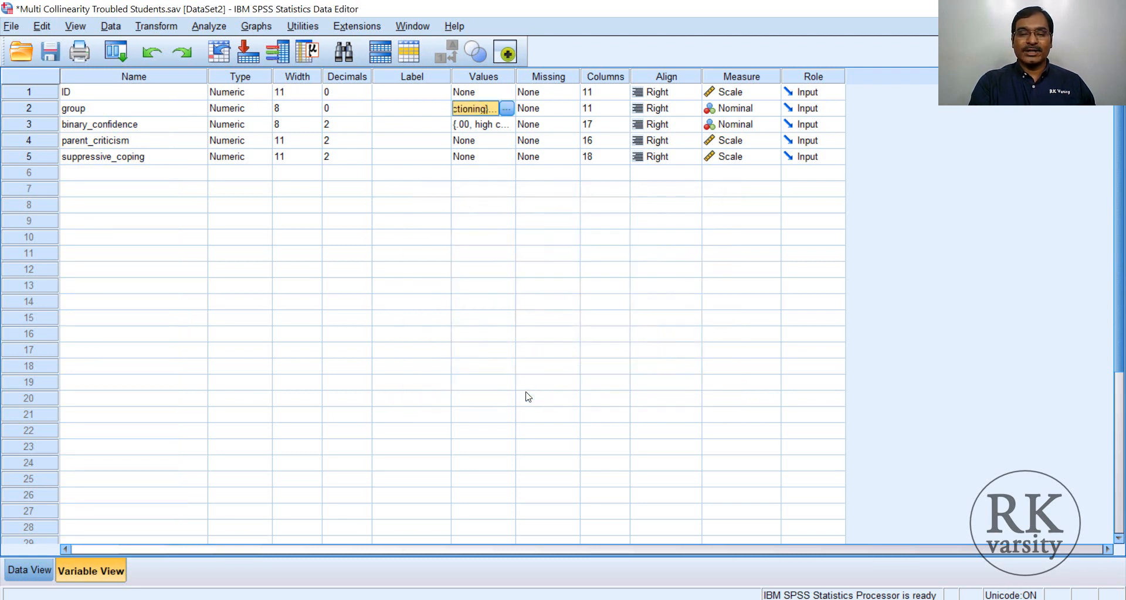
pyautogui.click(506, 130)
pyautogui.click(505, 125)
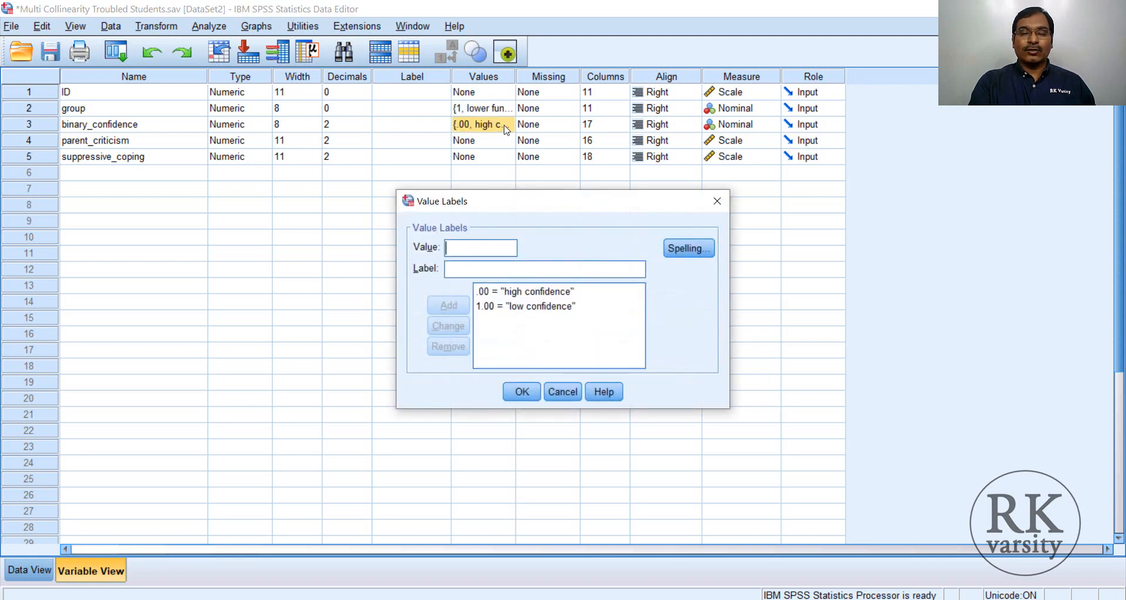
pyautogui.click(522, 394)
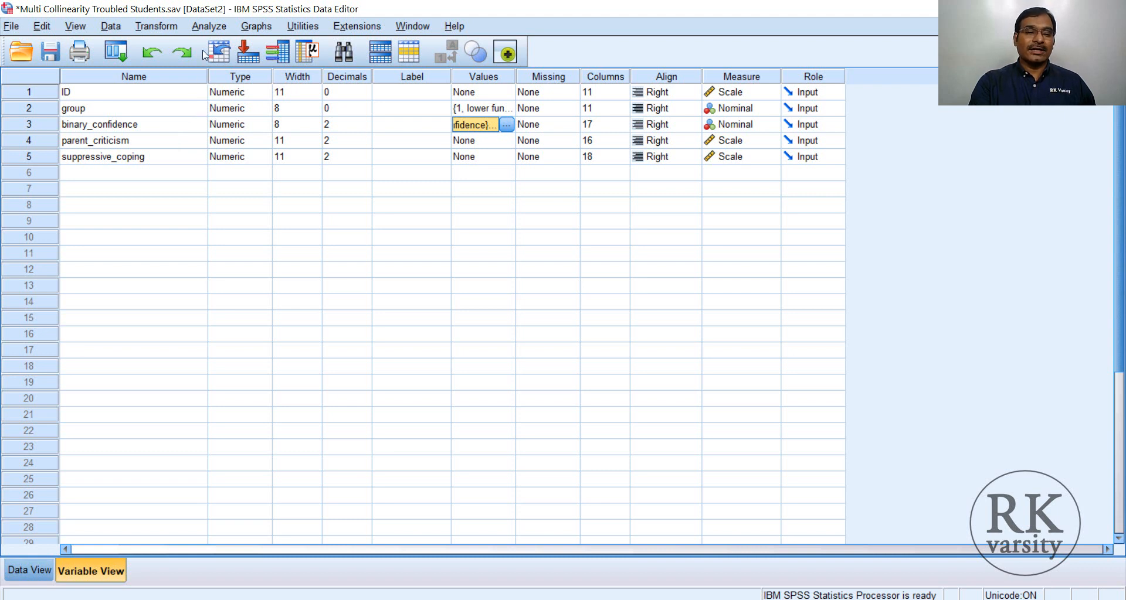
# Step: Start a Linear Regression with suppressive_coping as the dependent variable
pyautogui.click(208, 27)
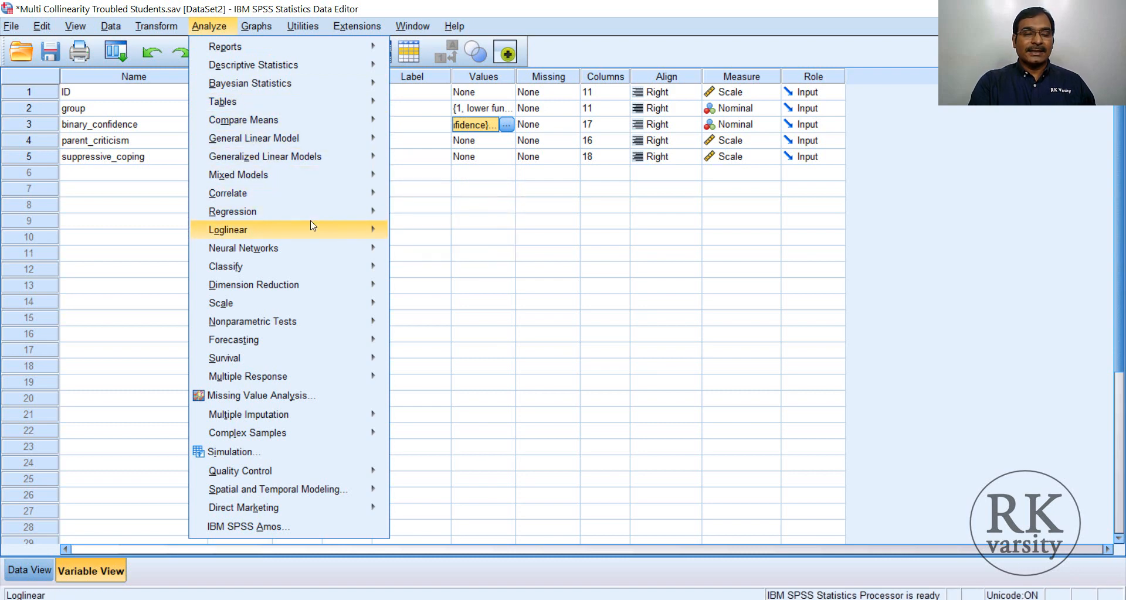
pyautogui.moveTo(340, 212)
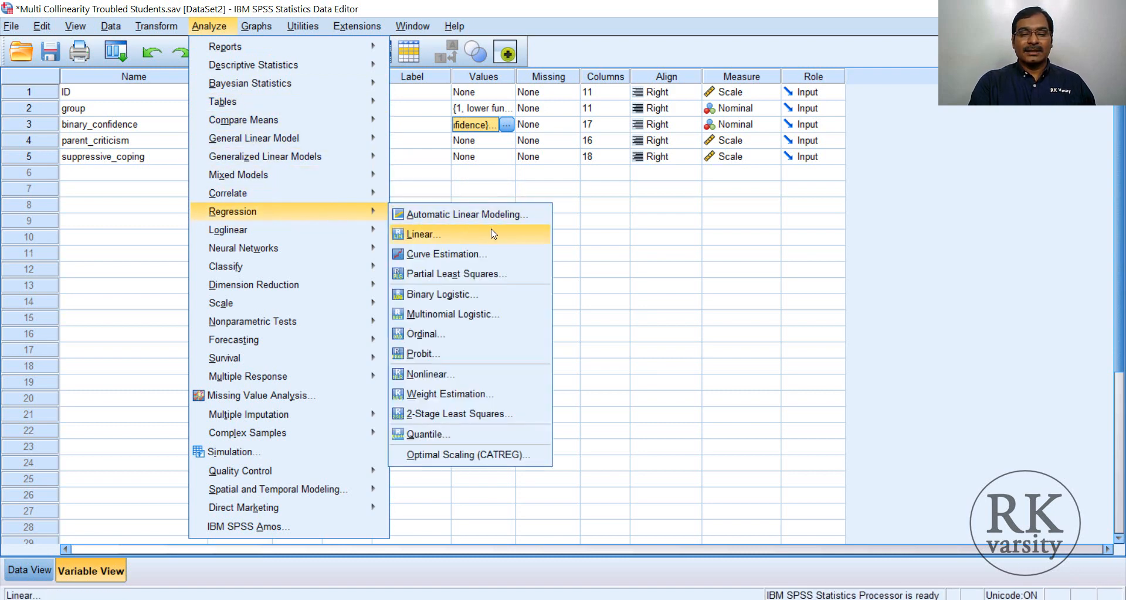
pyautogui.click(543, 235)
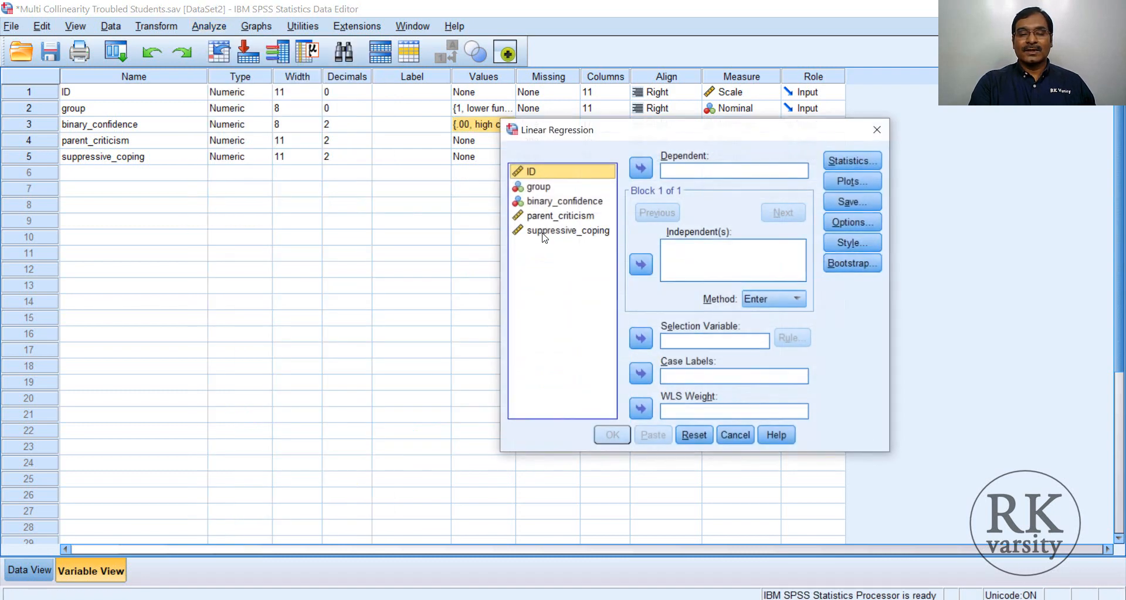
pyautogui.click(551, 231)
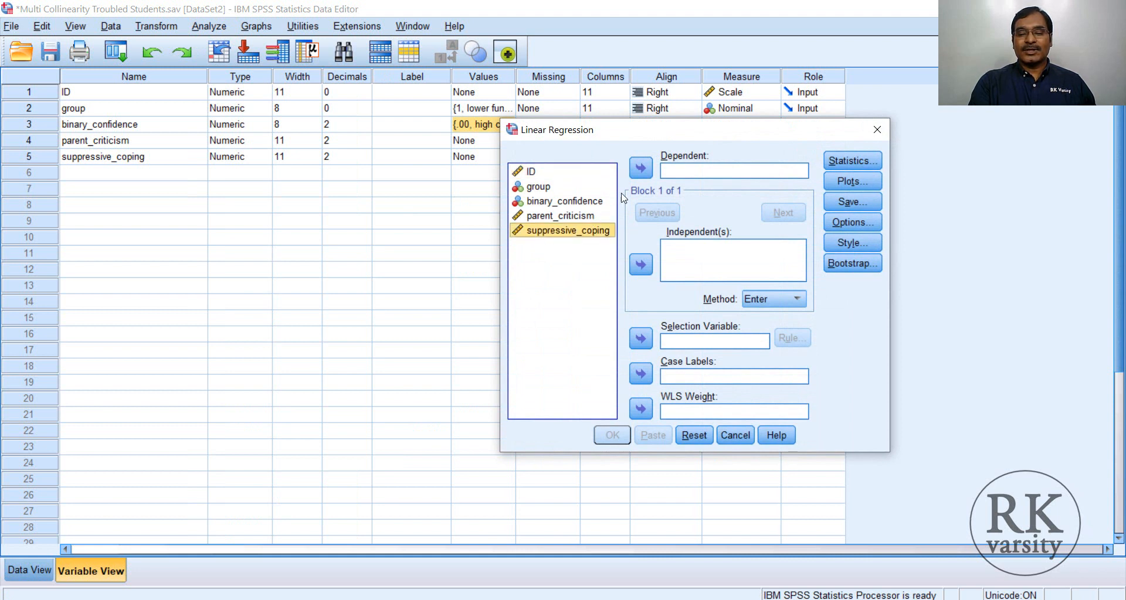
pyautogui.click(641, 170)
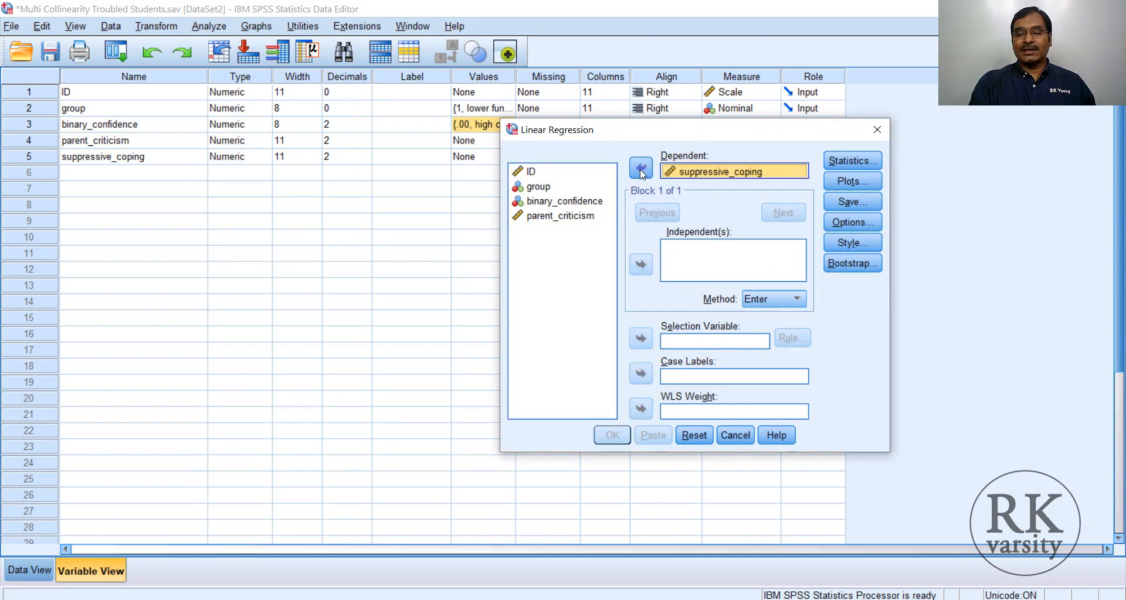
# Step: Add group, binary_confidence and parent_criticism together as the independent variables of the regression
pyautogui.click(545, 187)
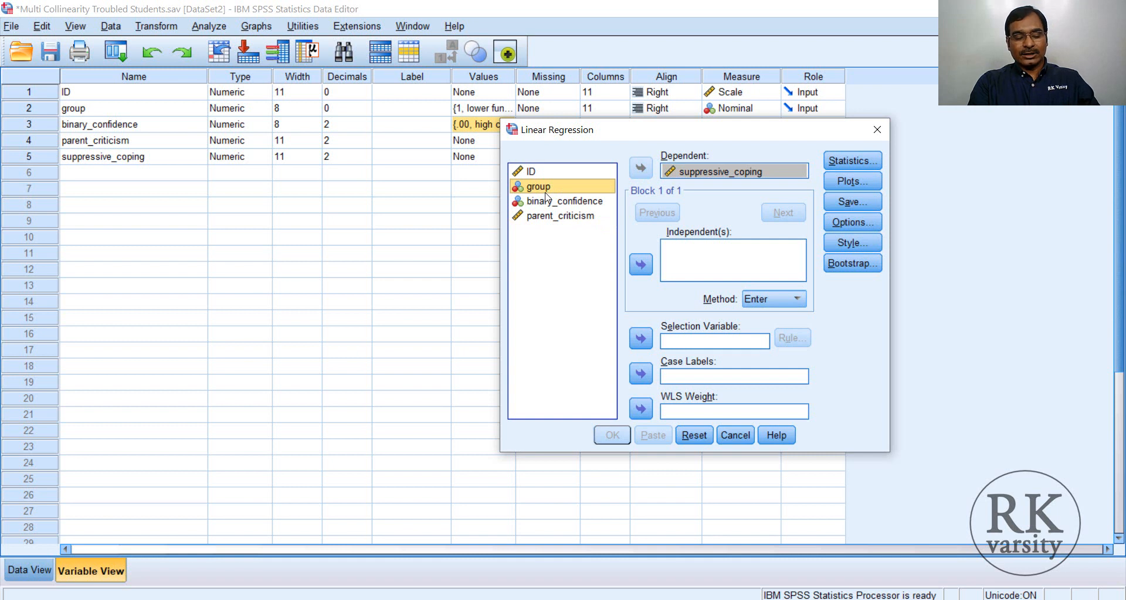
pyautogui.keyDown('ctrl'); pyautogui.click(545, 202); pyautogui.keyUp('ctrl')
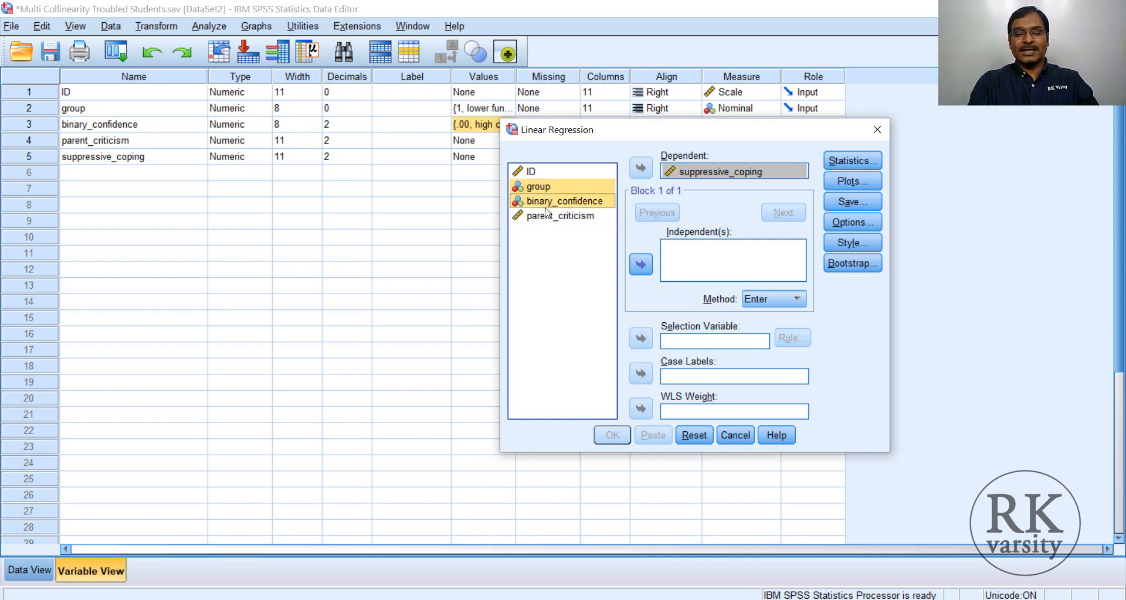
pyautogui.keyDown('ctrl'); pyautogui.click(546, 215); pyautogui.keyUp('ctrl')
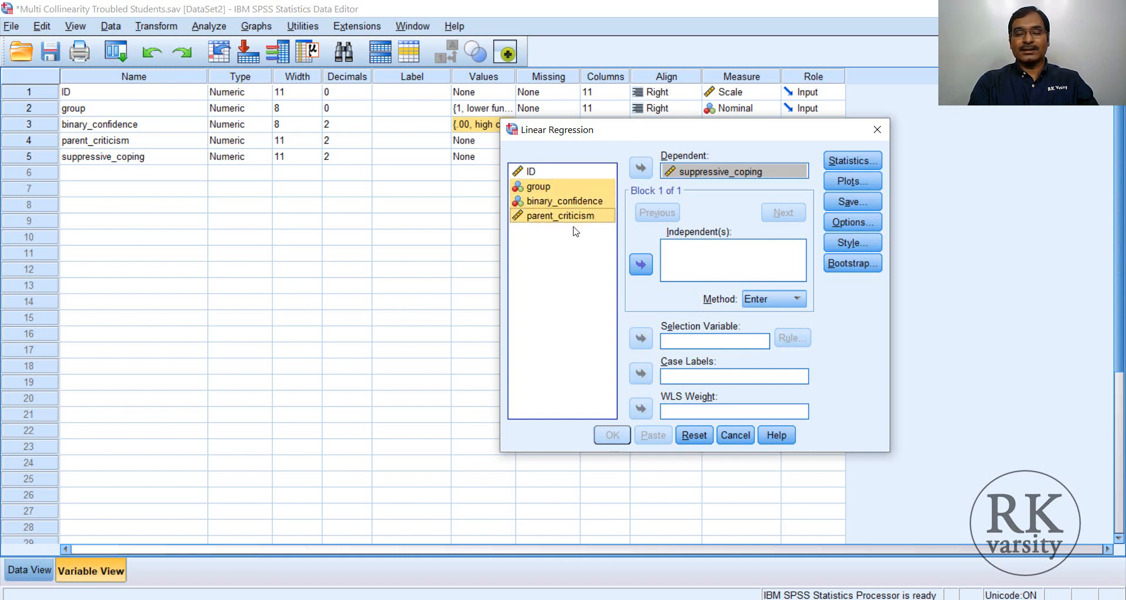
pyautogui.click(639, 267)
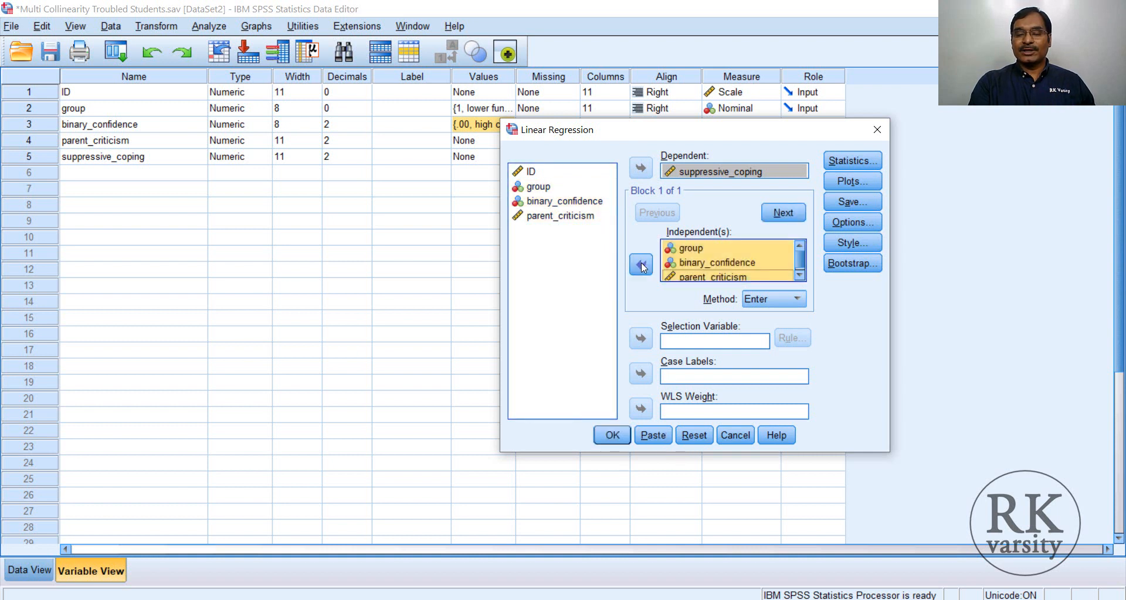
# Step: Include Collinearity diagnostics in the regression statistics and run the analysis
pyautogui.click(852, 160)
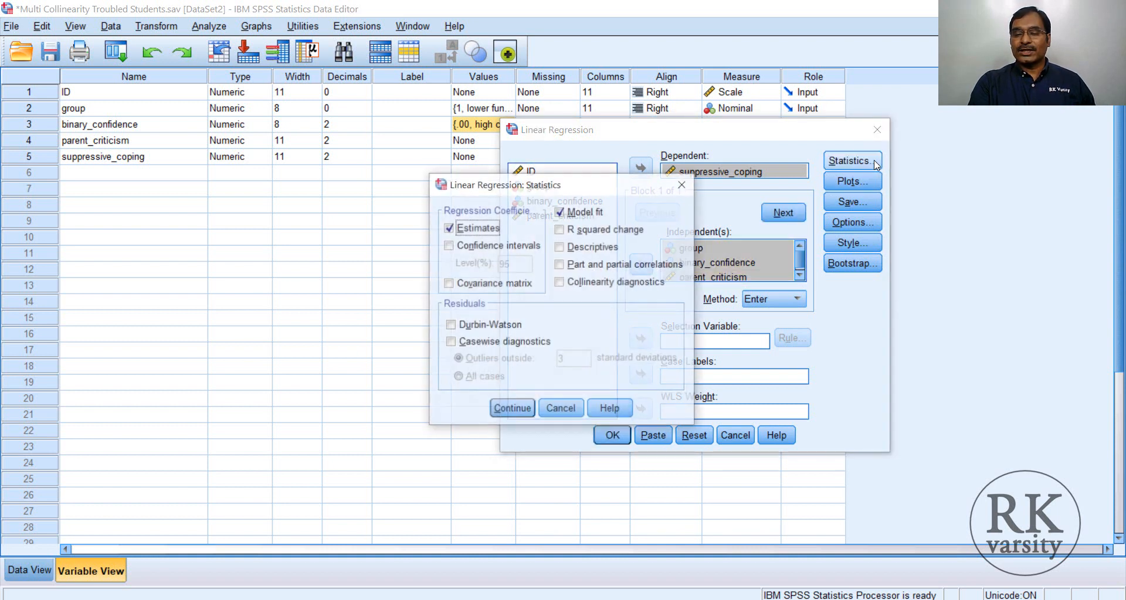
pyautogui.click(561, 284)
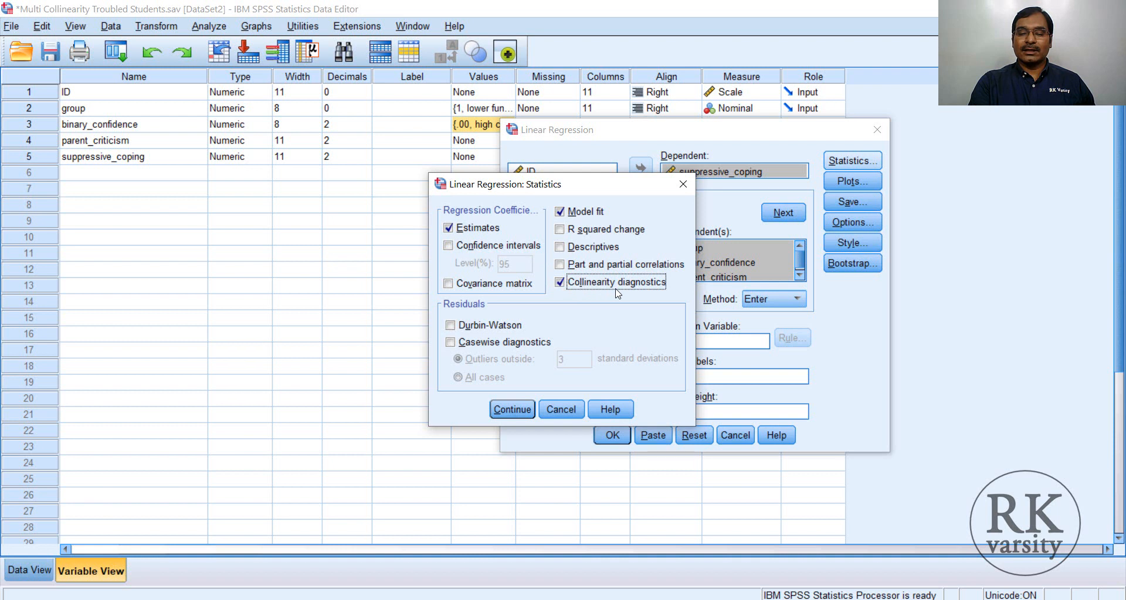
pyautogui.click(515, 412)
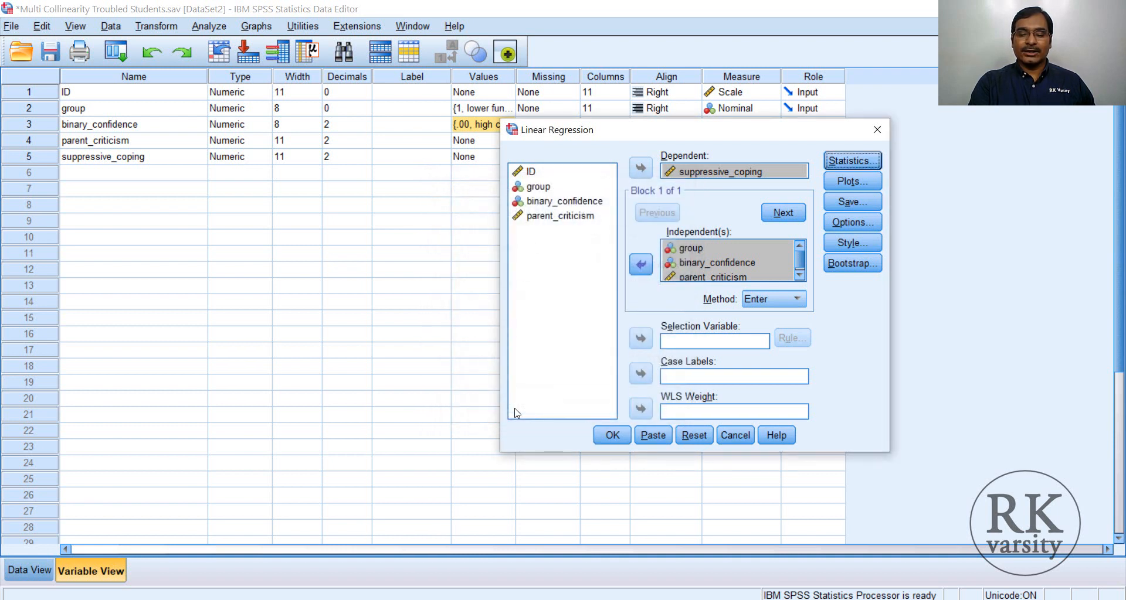
pyautogui.click(613, 439)
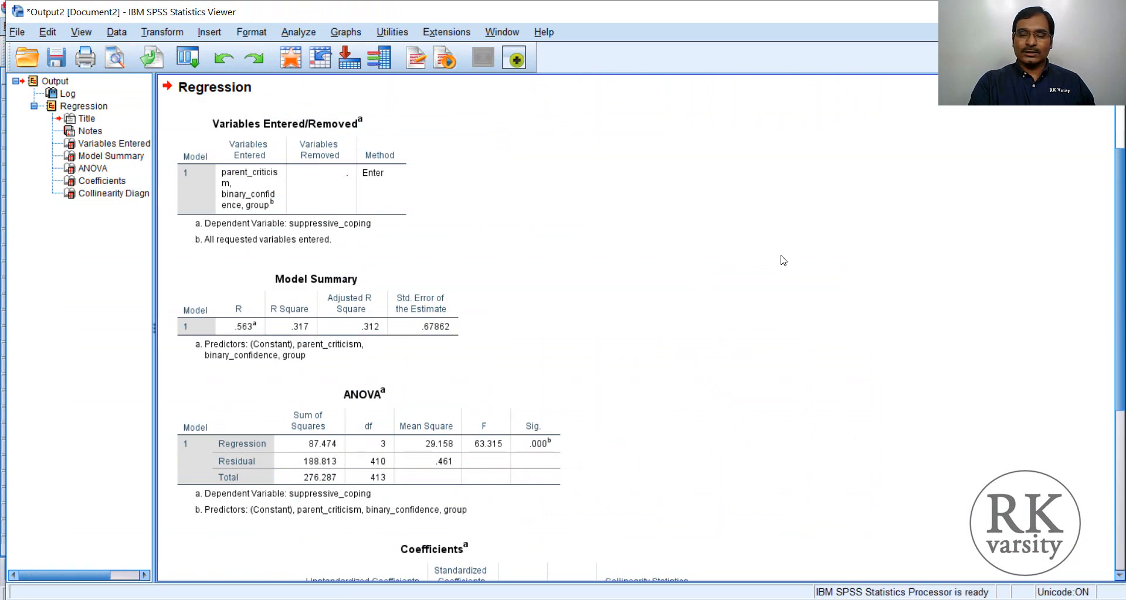
# Step: Examine the Tolerance and VIF values of the three predictors in the Coefficients table
pyautogui.scroll(-5, 780, 264)
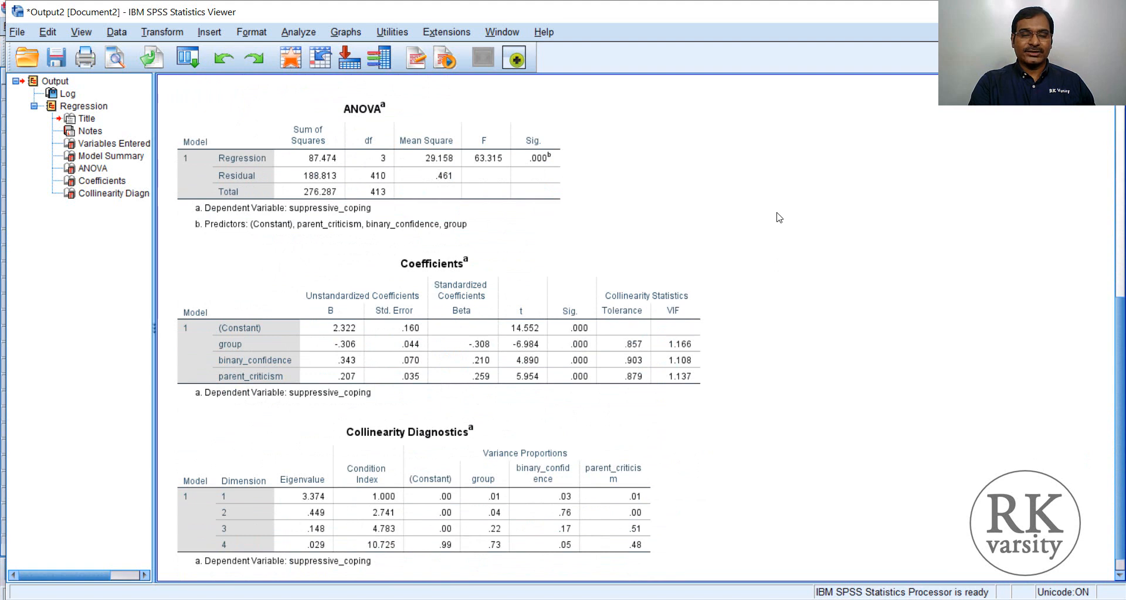
pyautogui.scroll(-1, 778, 217)
pyautogui.click(645, 235)
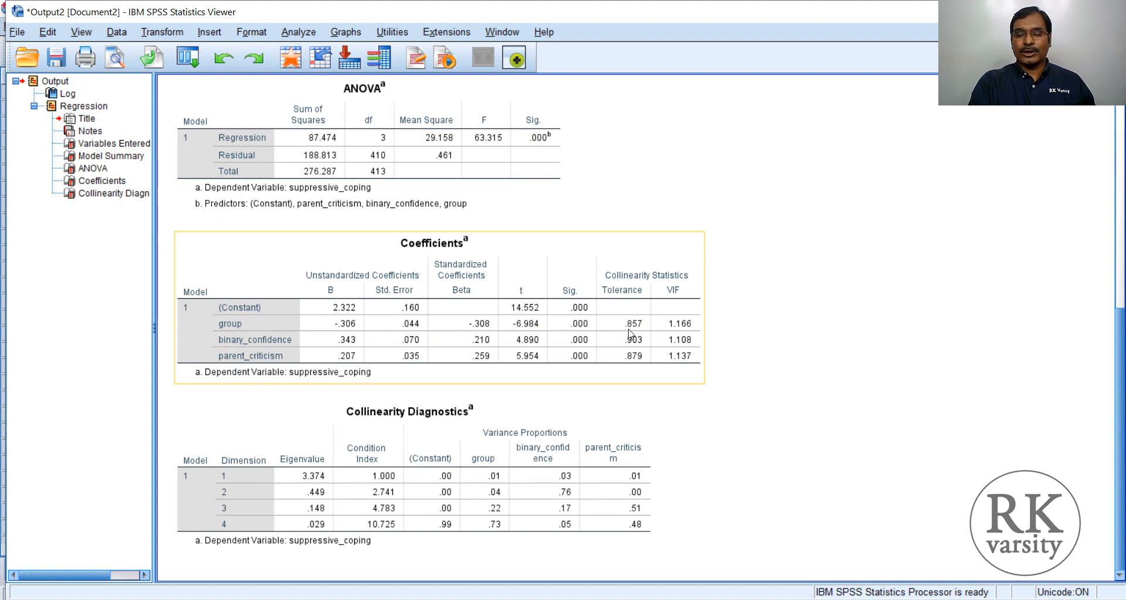
pyautogui.click(762, 337)
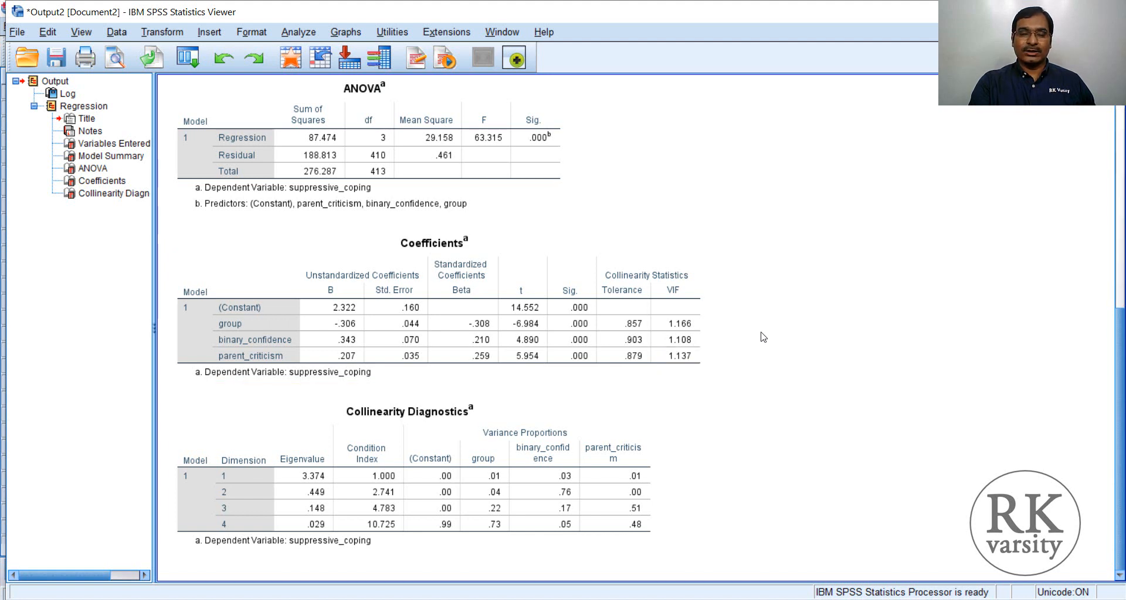
pyautogui.click(640, 336)
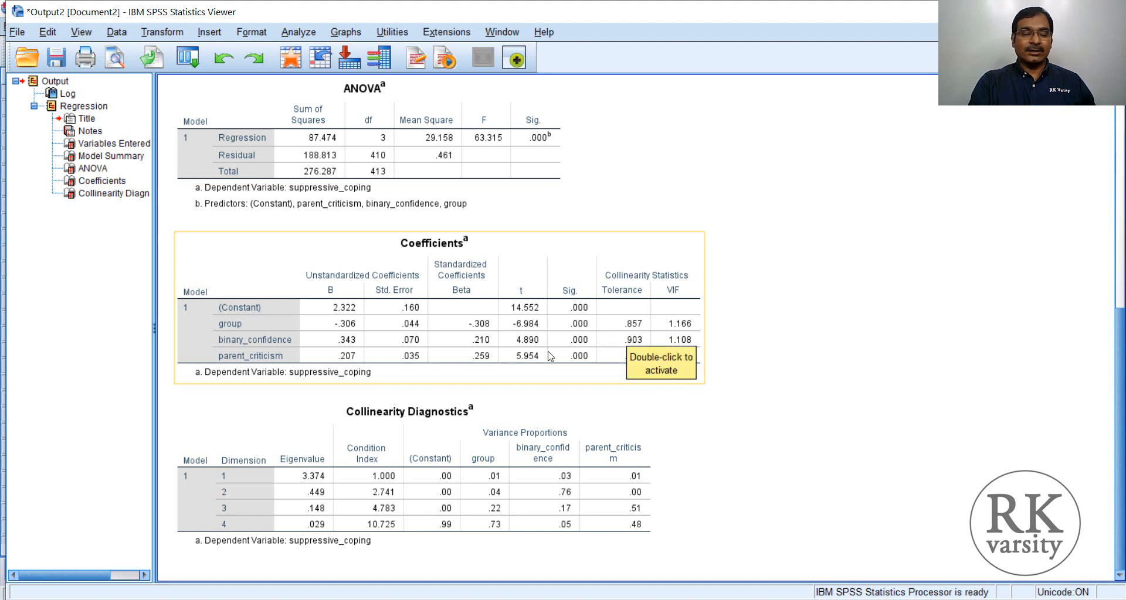
pyautogui.click(780, 344)
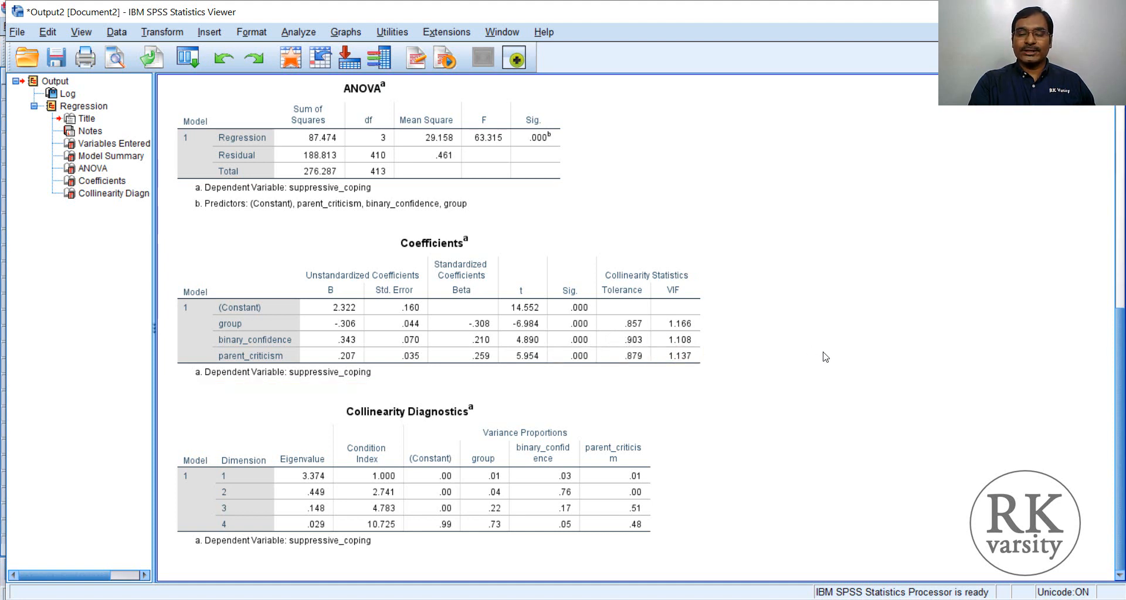
pyautogui.click(609, 380)
pyautogui.click(738, 349)
pyautogui.click(653, 337)
pyautogui.click(740, 385)
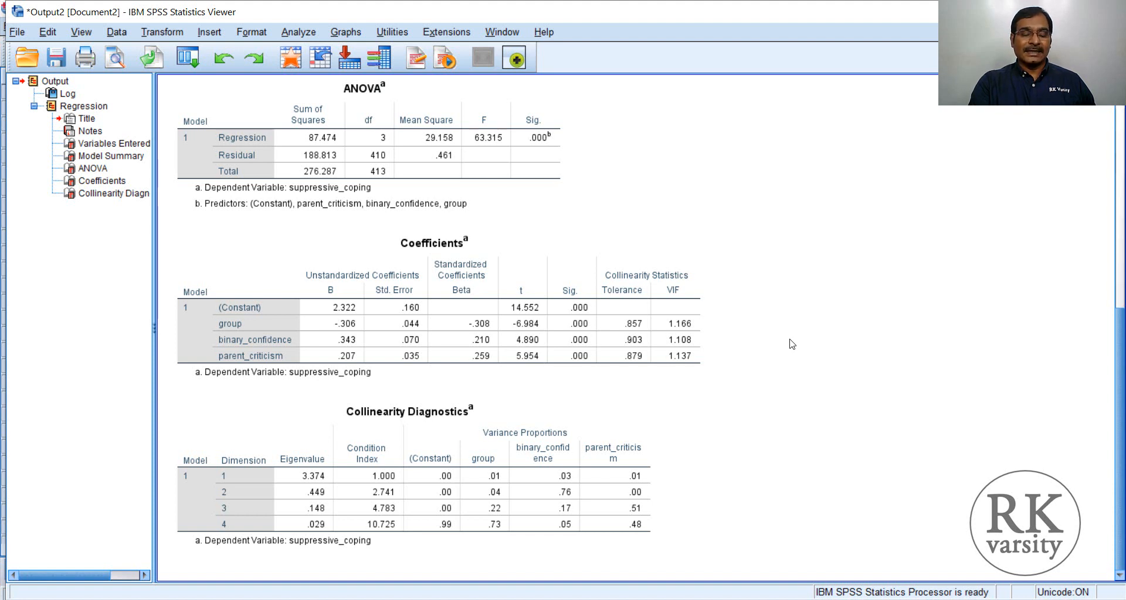
pyautogui.click(680, 301)
pyautogui.click(723, 328)
pyautogui.click(691, 339)
pyautogui.click(722, 336)
pyautogui.click(697, 340)
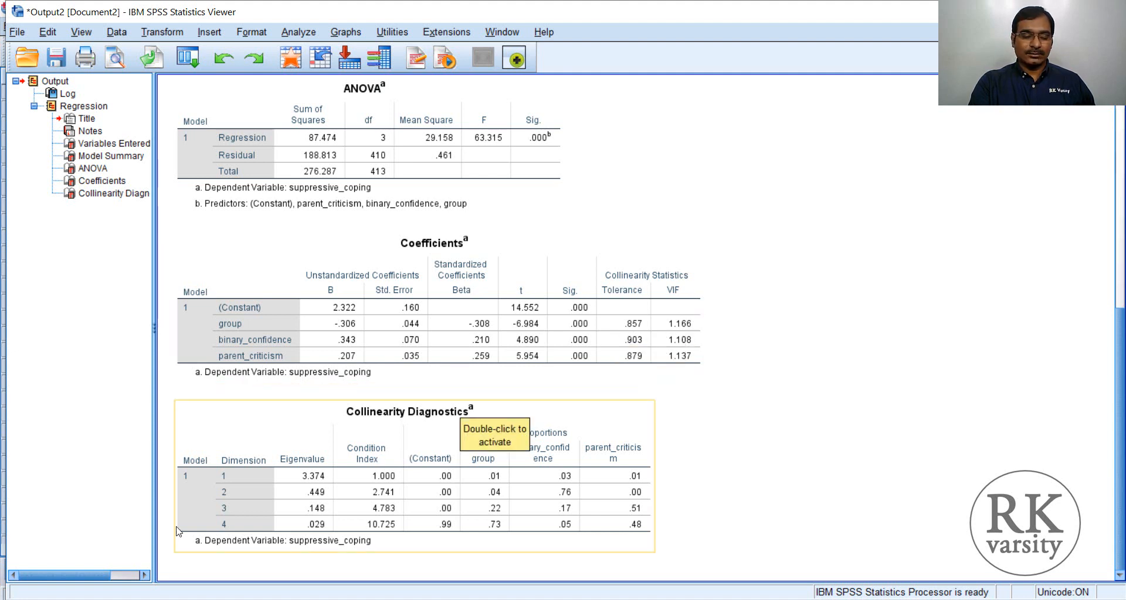
# Step: Open the Calculator beside the Coefficients table and divide 1 by 0.857, the tolerance of group
pyautogui.click(14, 599)
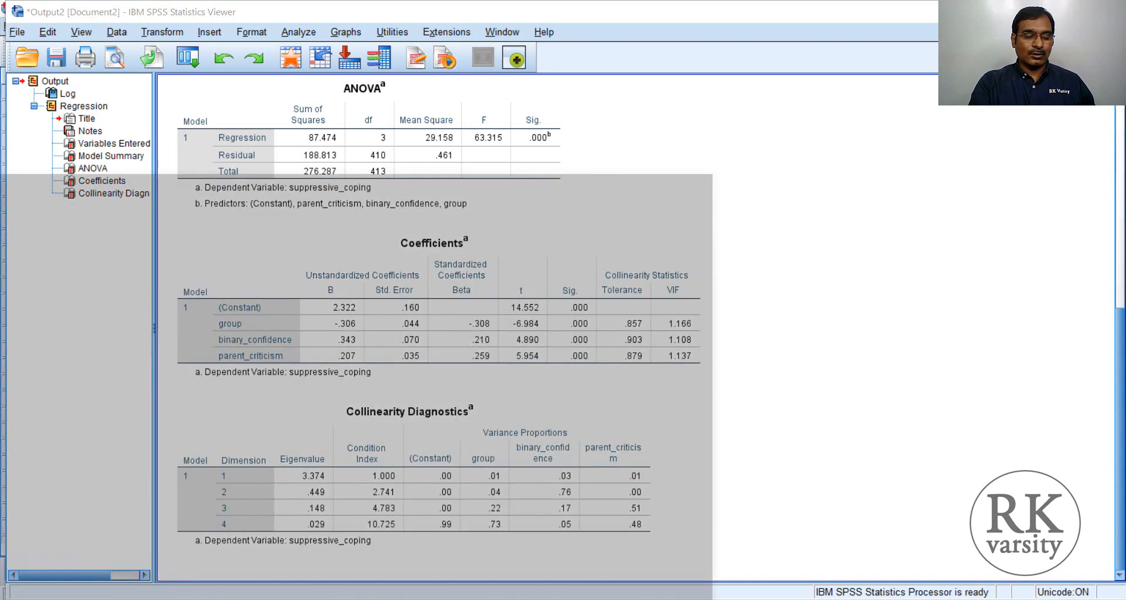
pyautogui.click(109, 496)
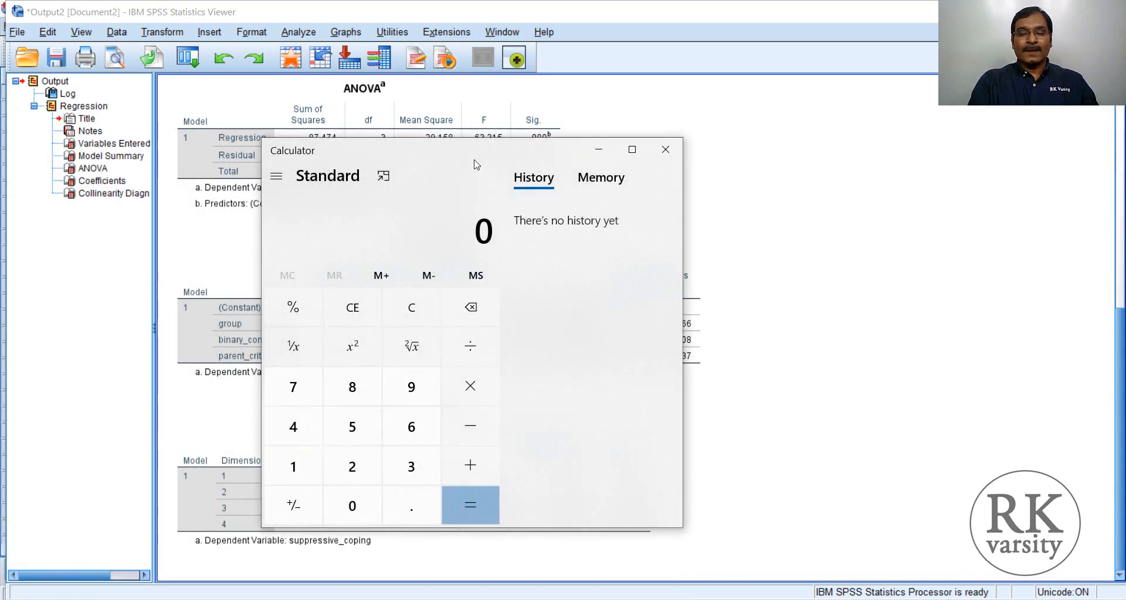
pyautogui.moveTo(465, 156); pyautogui.dragTo(907, 108)
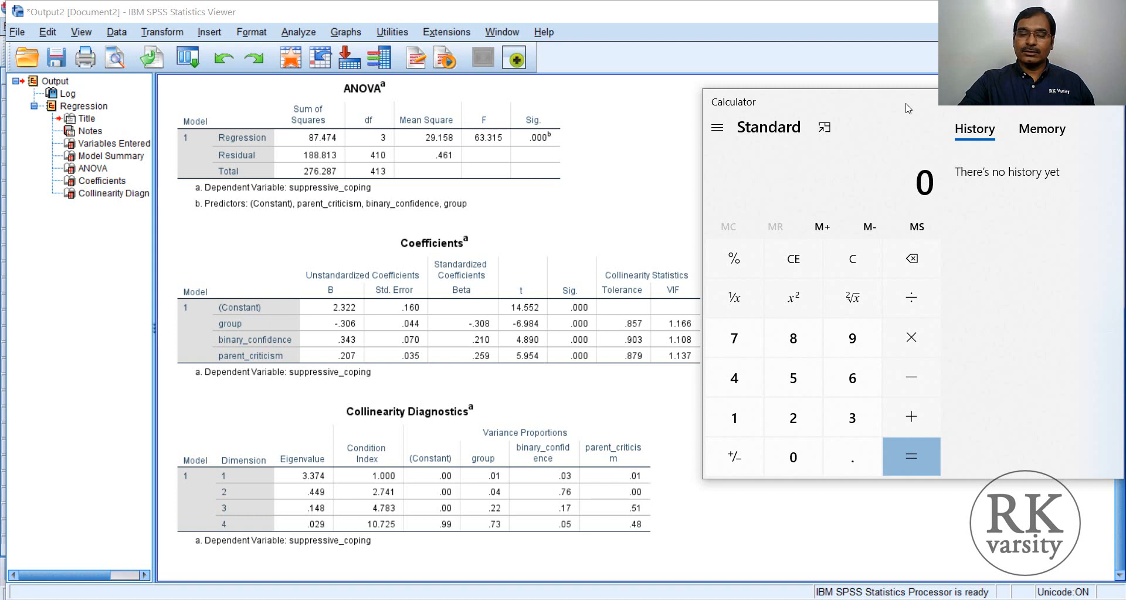
pyautogui.write('1')
pyautogui.press('/')
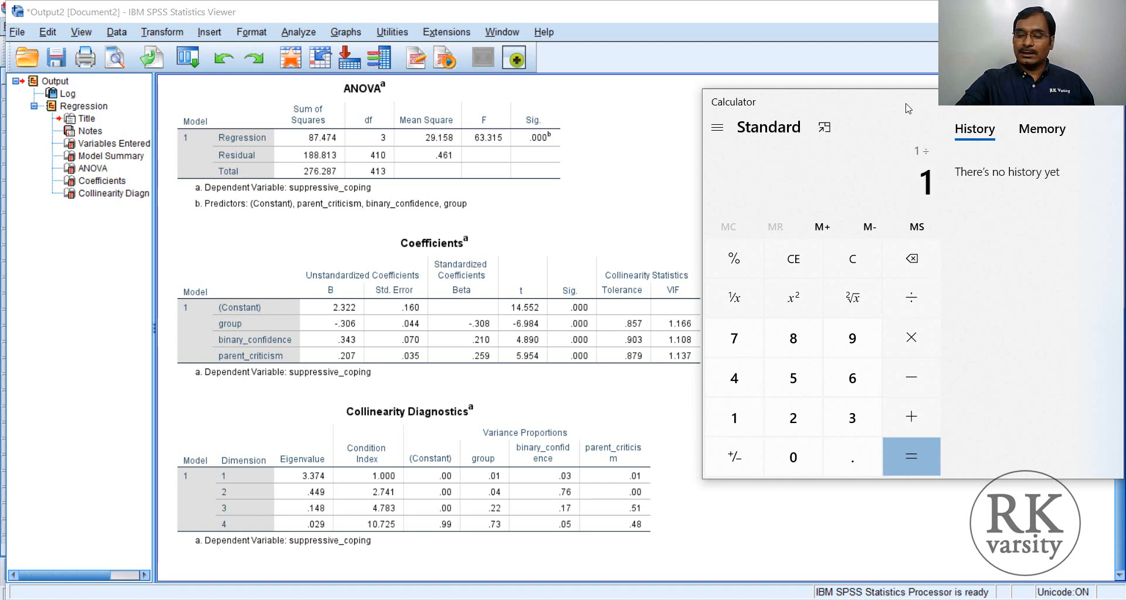
pyautogui.write('0.857')
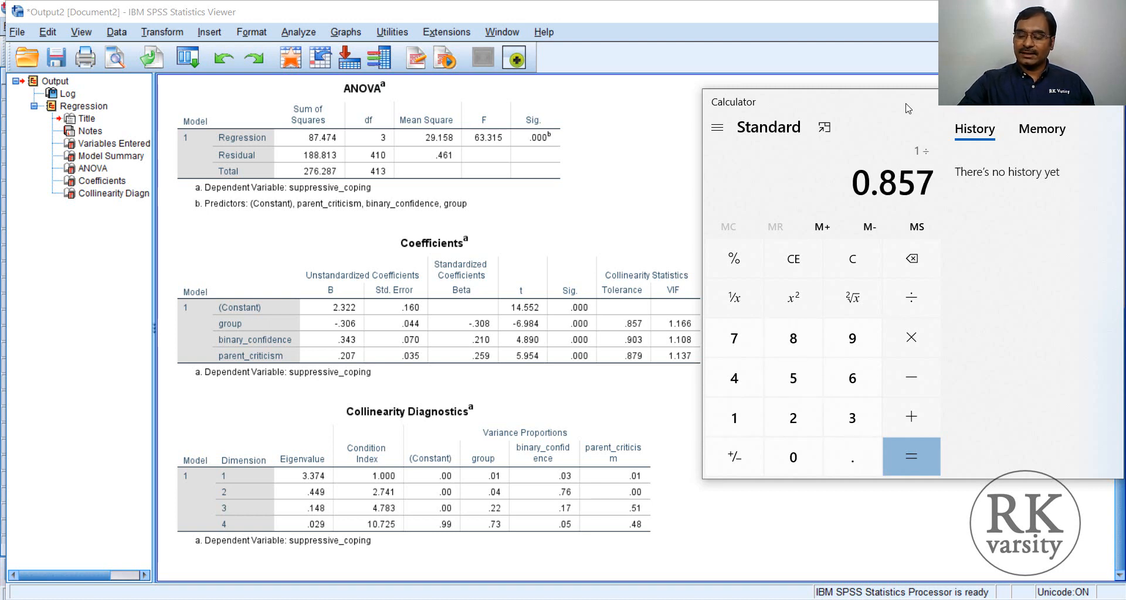
pyautogui.press('Return')
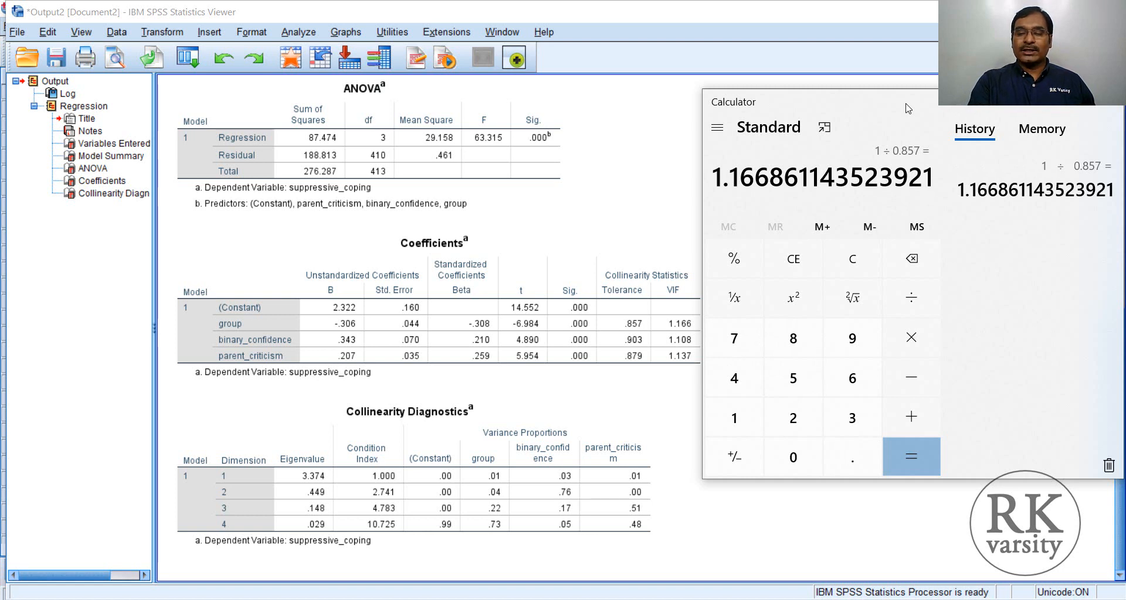
# Step: Calculate the average tolerance in the Calculator by adding 0.857, 0.903 and 0.897 and dividing the sum by 3
pyautogui.click(667, 281)
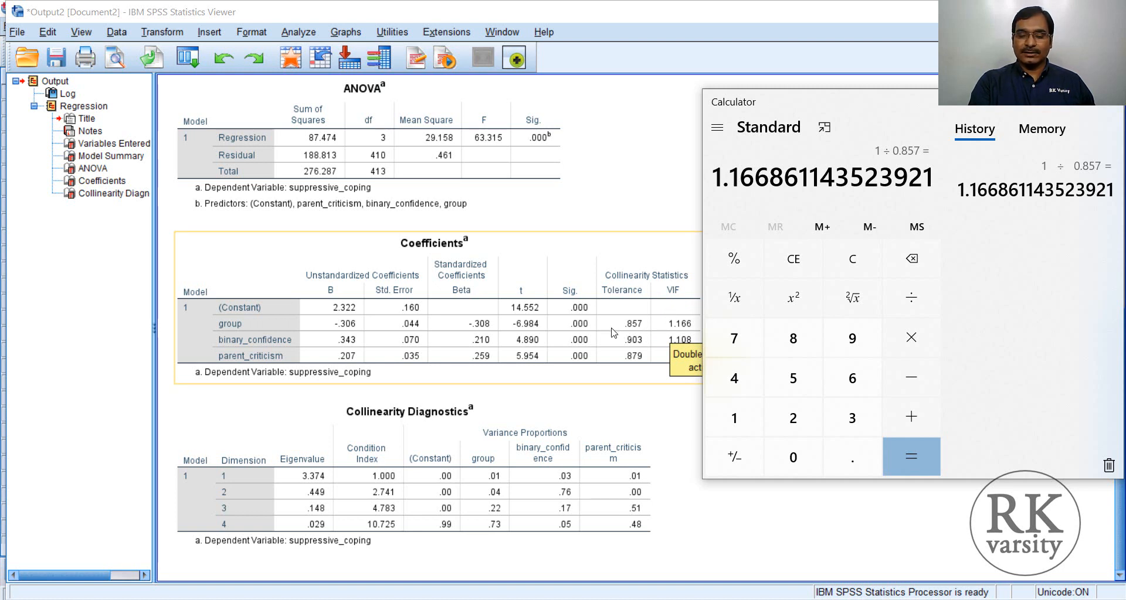
pyautogui.click(677, 418)
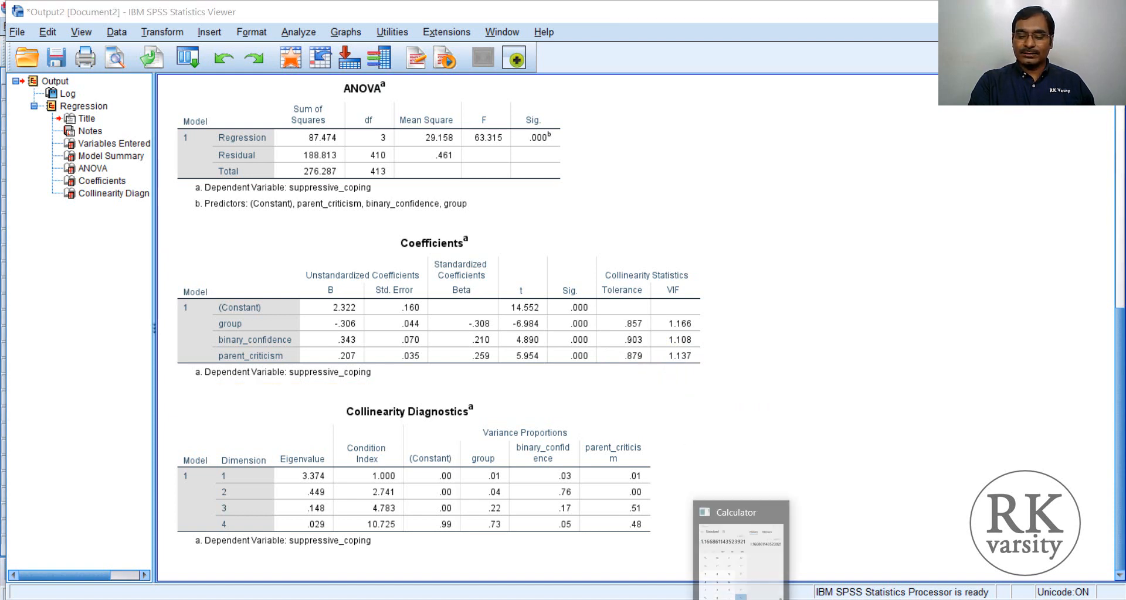
pyautogui.click(743, 599)
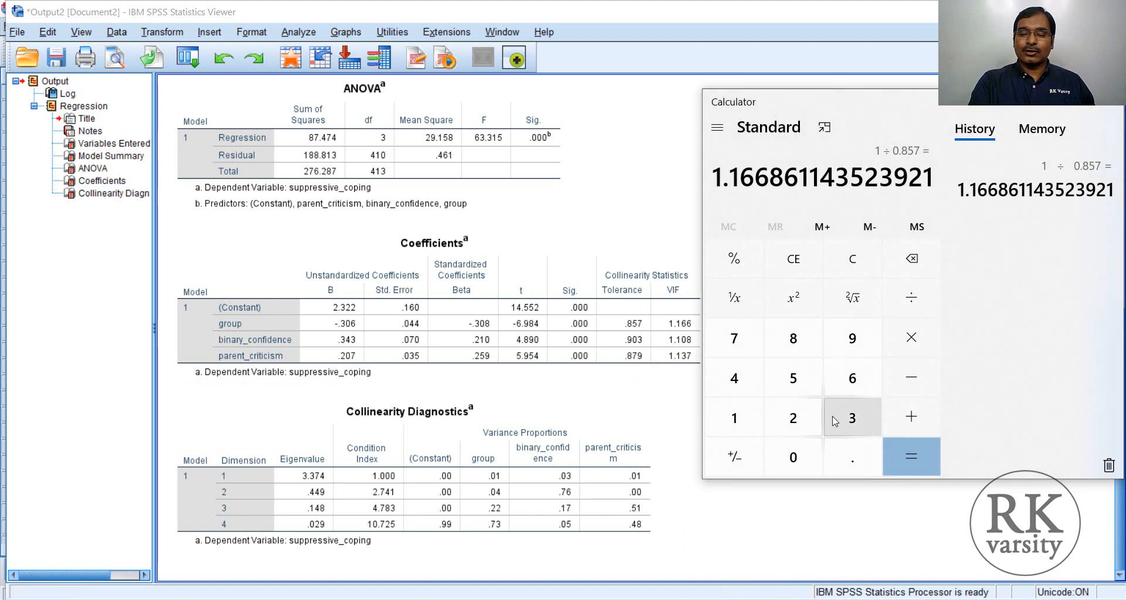
pyautogui.write('0.857')
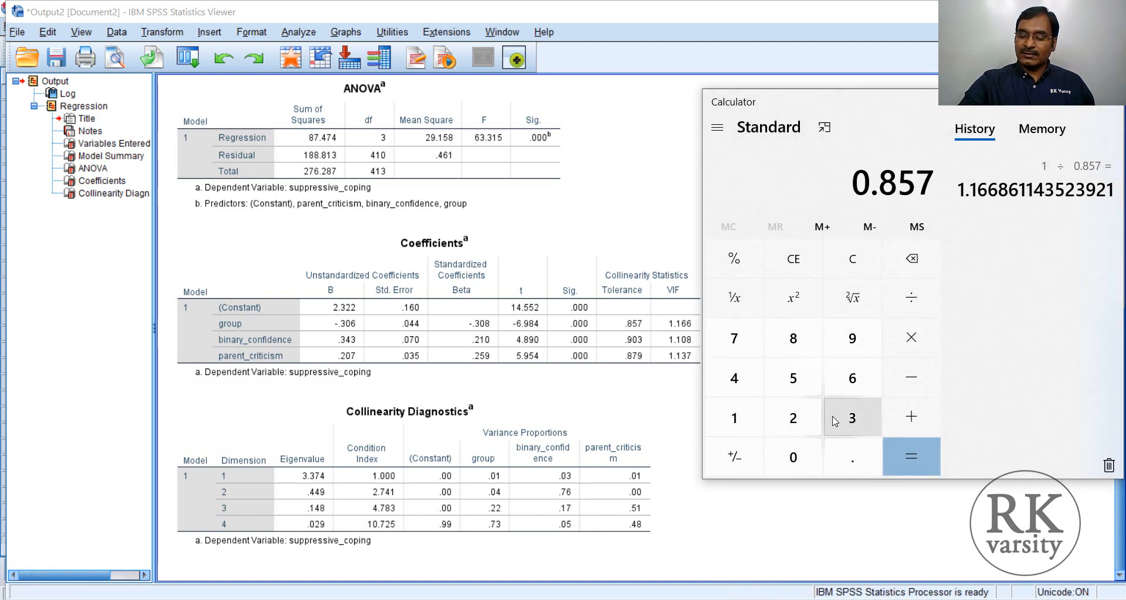
pyautogui.press('+')
pyautogui.write('0.903')
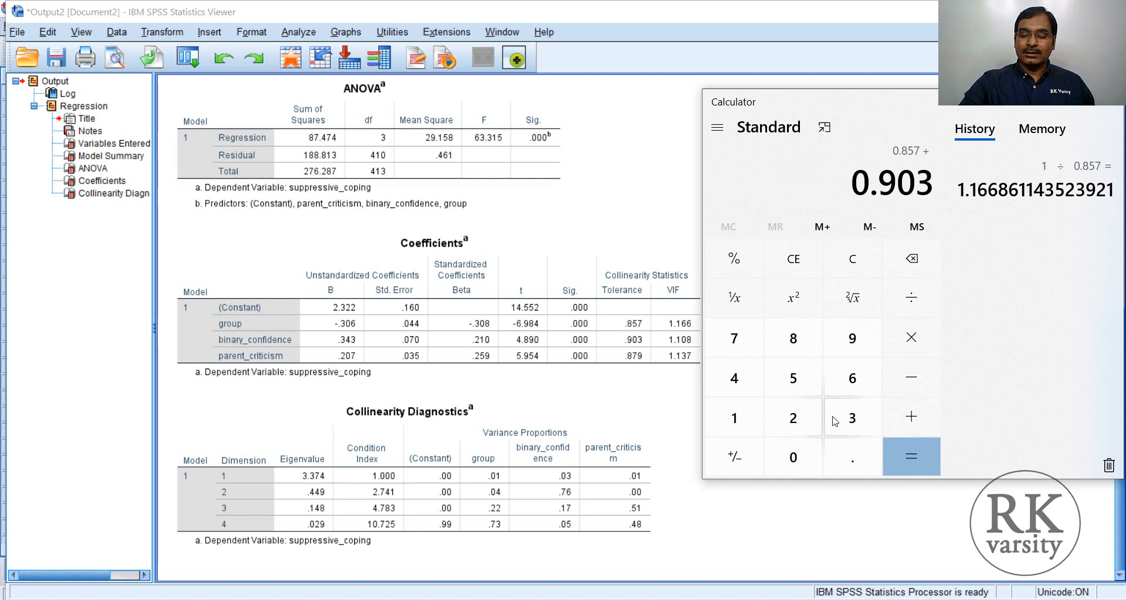
pyautogui.press('+')
pyautogui.write('0.897')
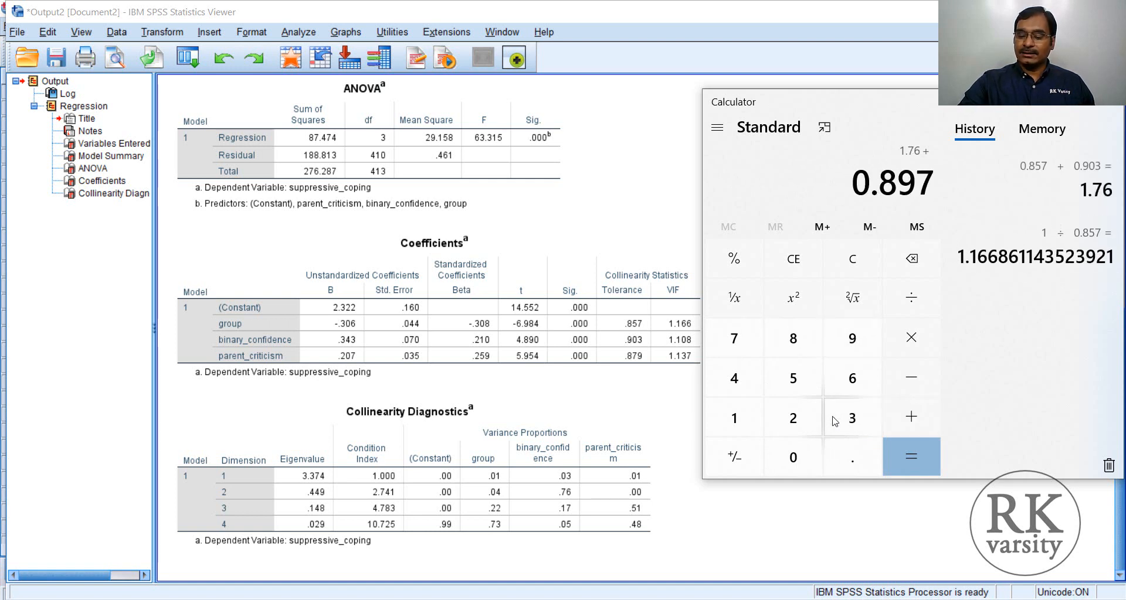
pyautogui.press('Return')
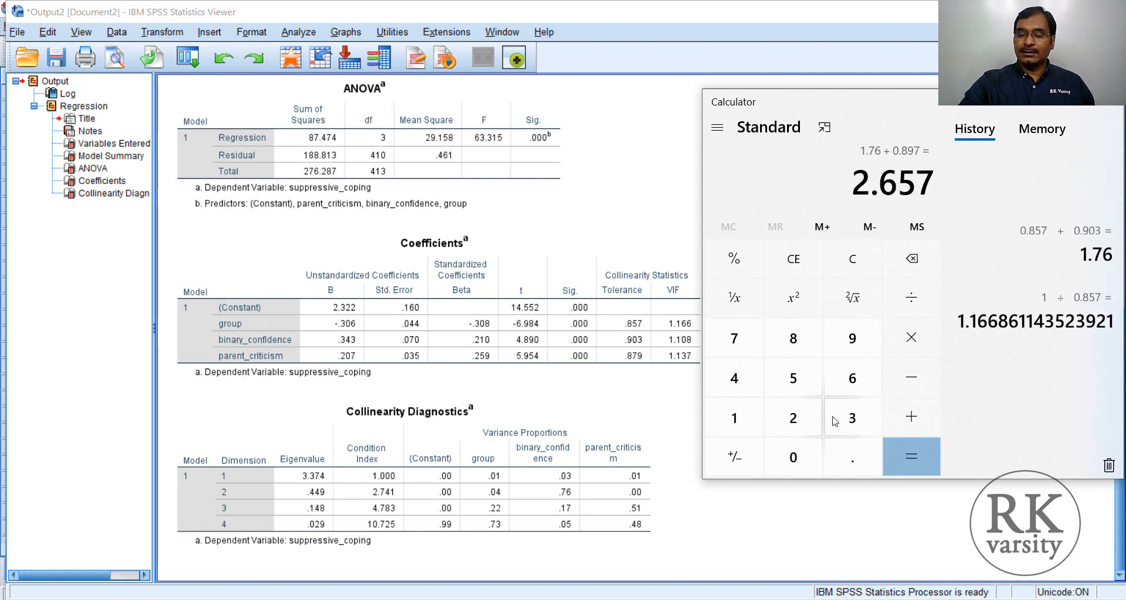
pyautogui.press('/')
pyautogui.write('3')
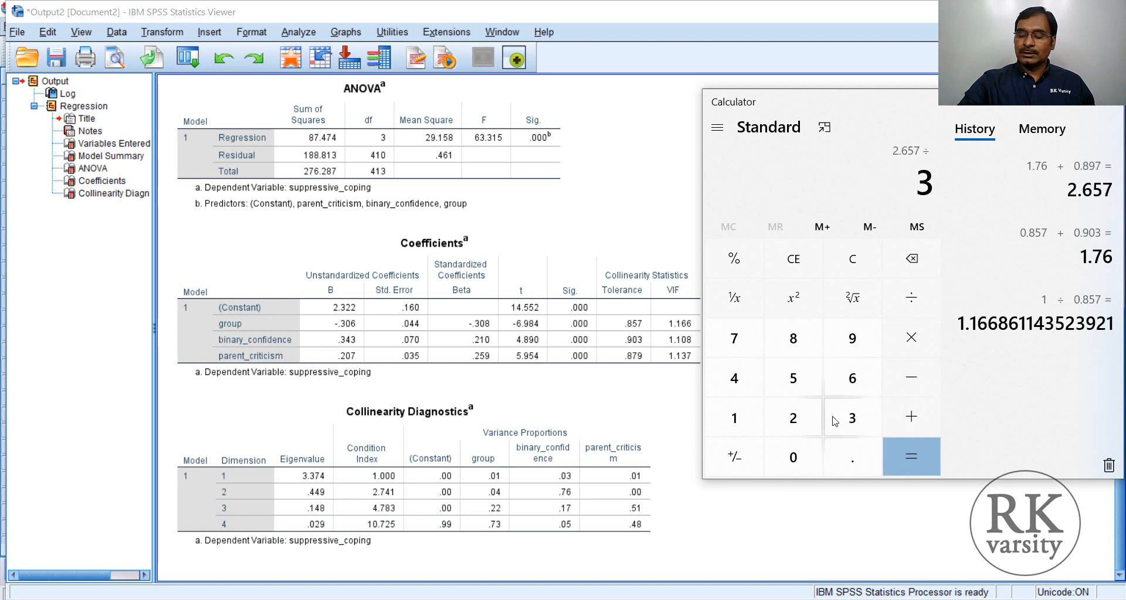
pyautogui.press('Return')
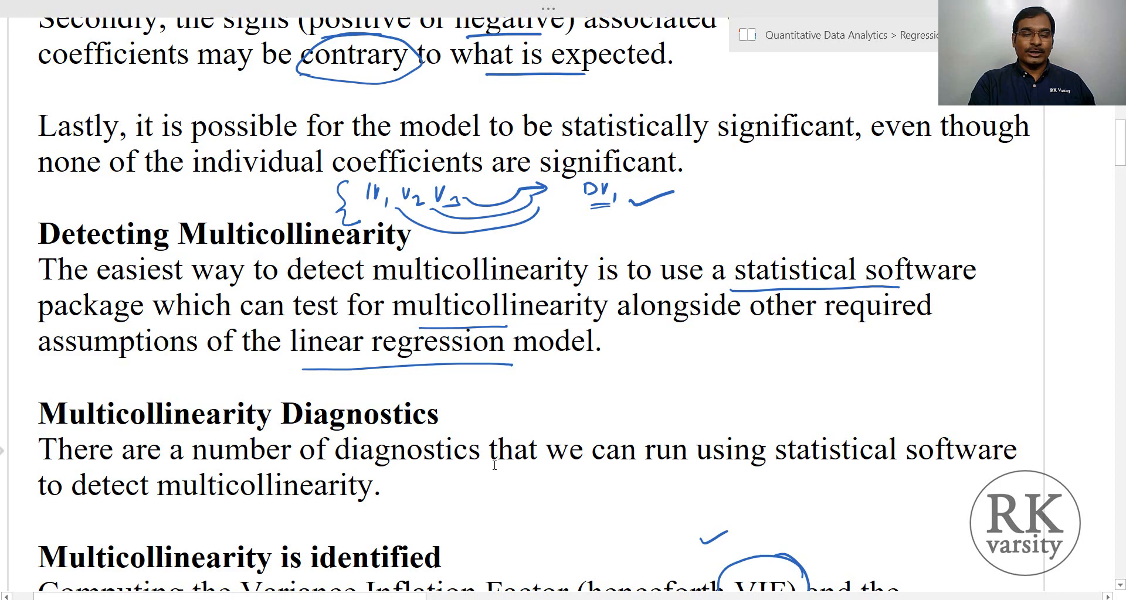
# Step: Check the average VIF and tolerance limits in the multicollinearity notes, and review the regression tables in the SPSS output against them
pyautogui.scroll(-15, 571, 373)
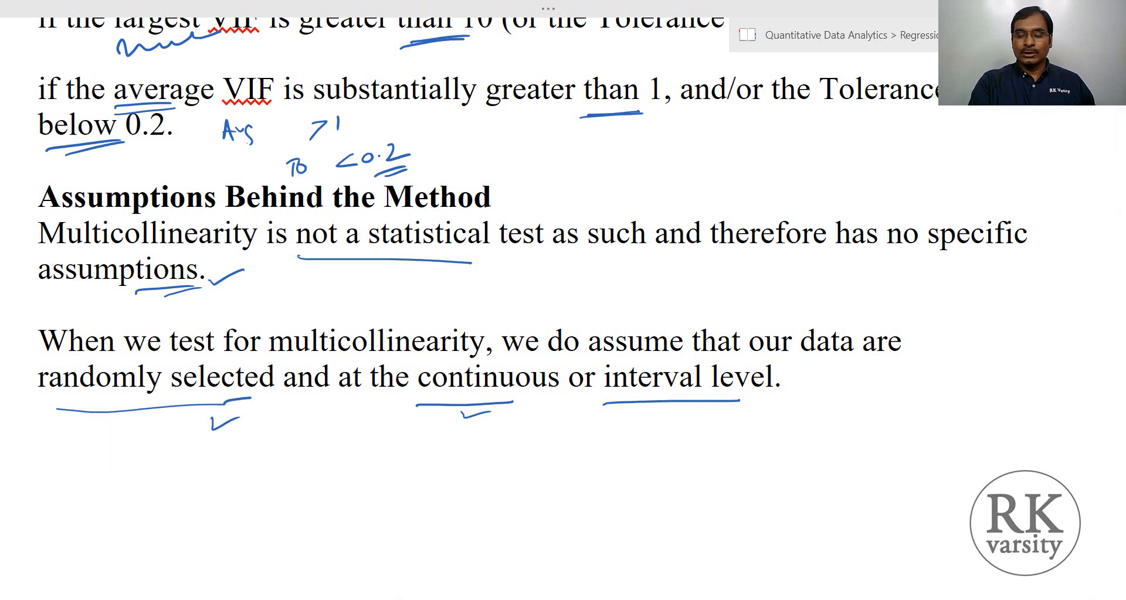
pyautogui.moveTo(709, 581)
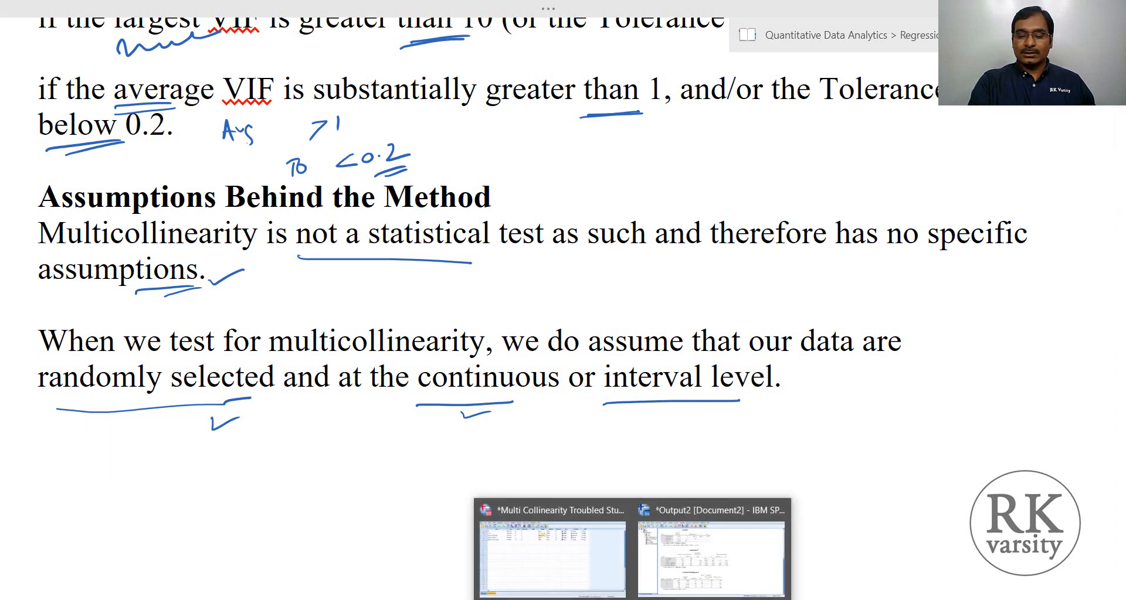
pyautogui.click(749, 564)
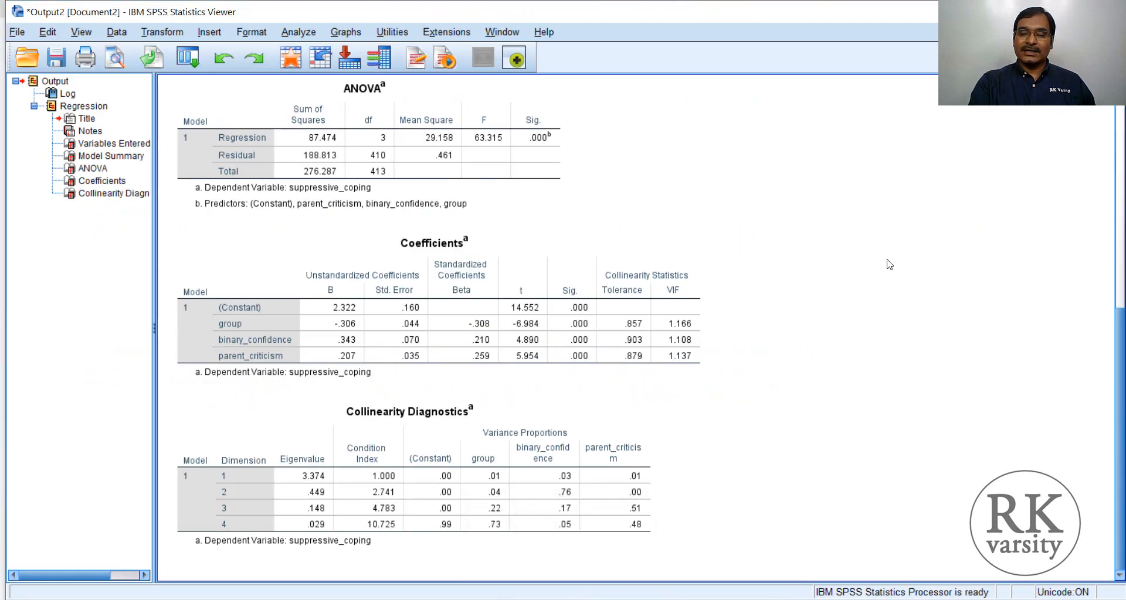
pyautogui.scroll(5, 888, 265)
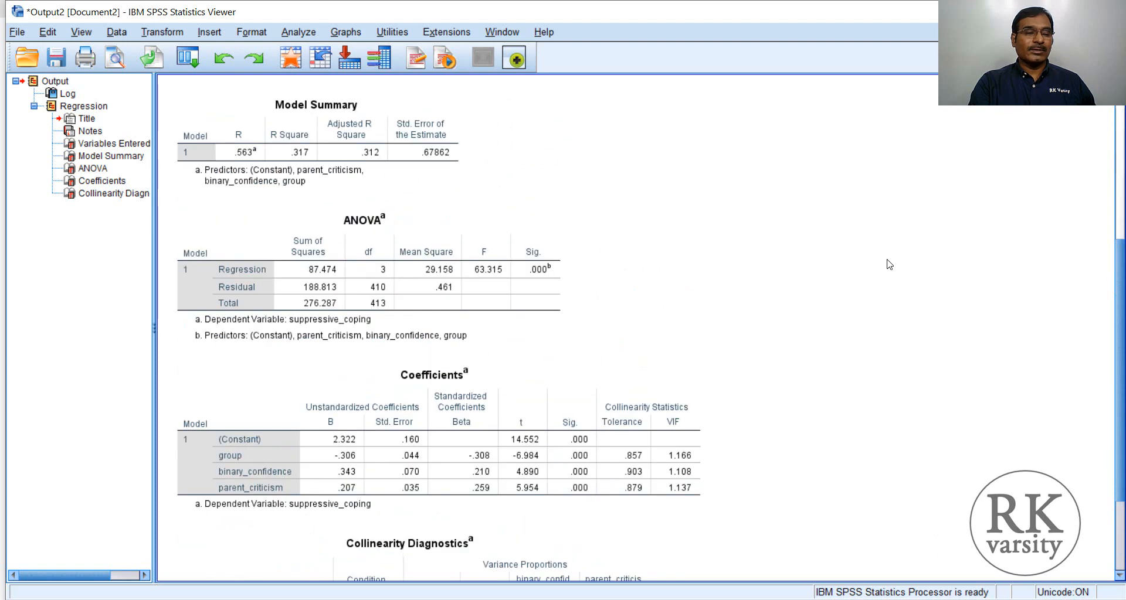
pyautogui.scroll(3, 889, 264)
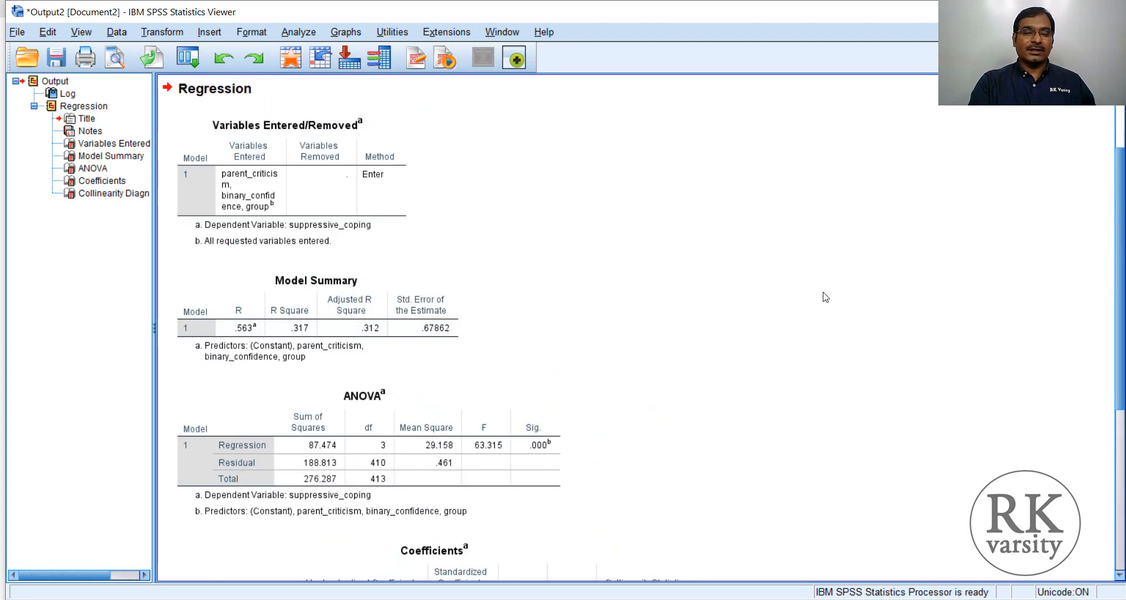
pyautogui.scroll(-3, 822, 302)
pyautogui.scroll(-2, 823, 286)
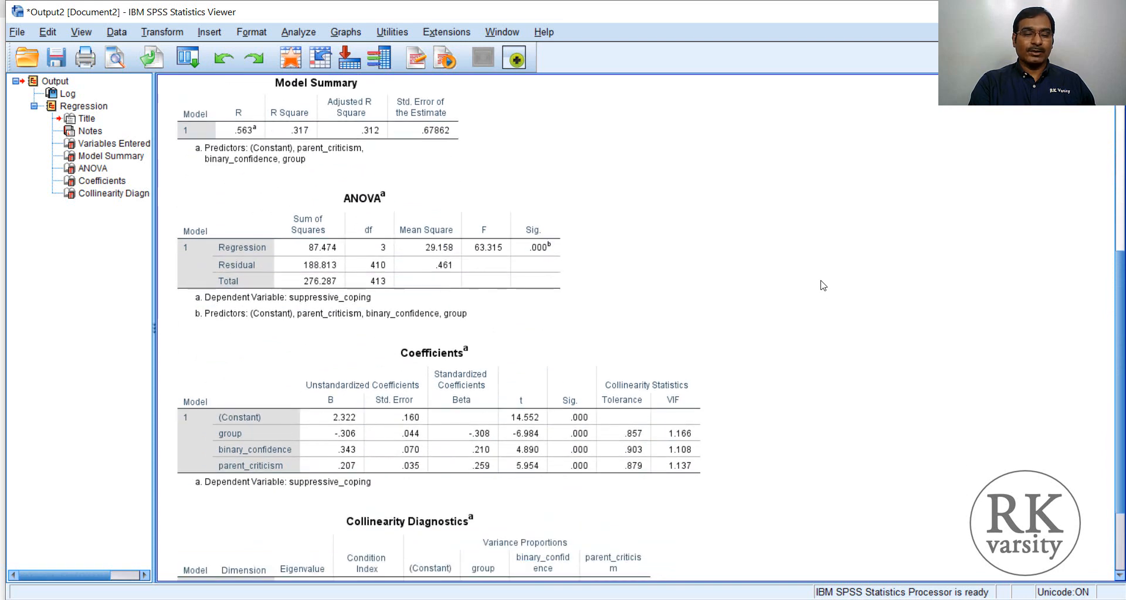